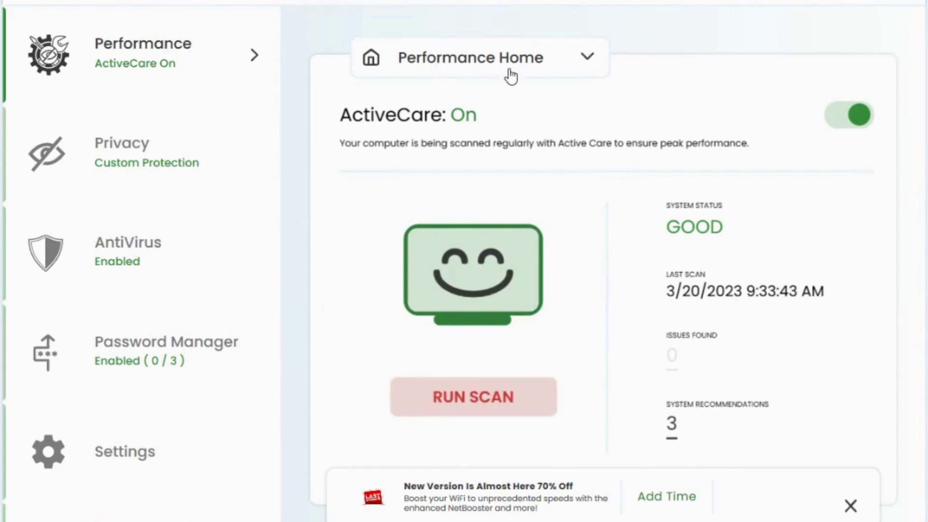
# In LiveBoost, confirm PowerSense is still on Ultra Performance-Gaming and close the mode list unchanged
pyautogui.click(578, 64)
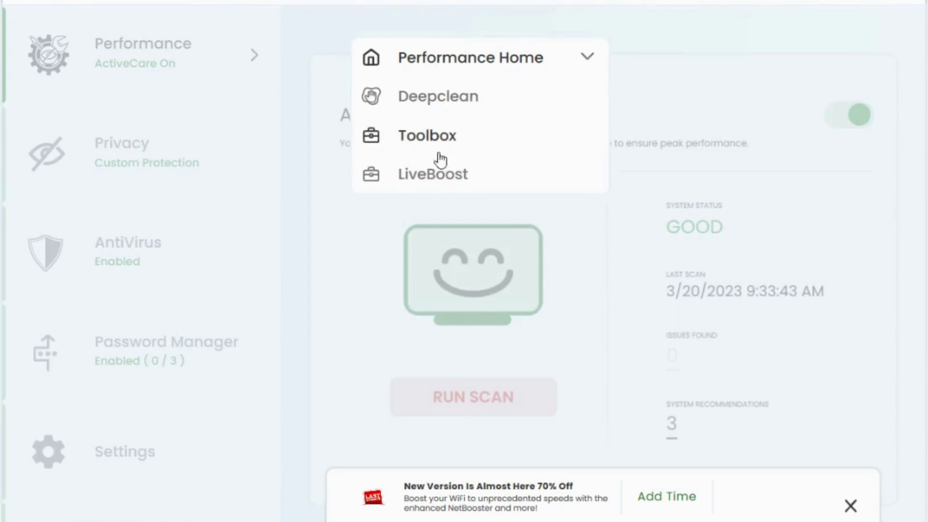
pyautogui.click(419, 180)
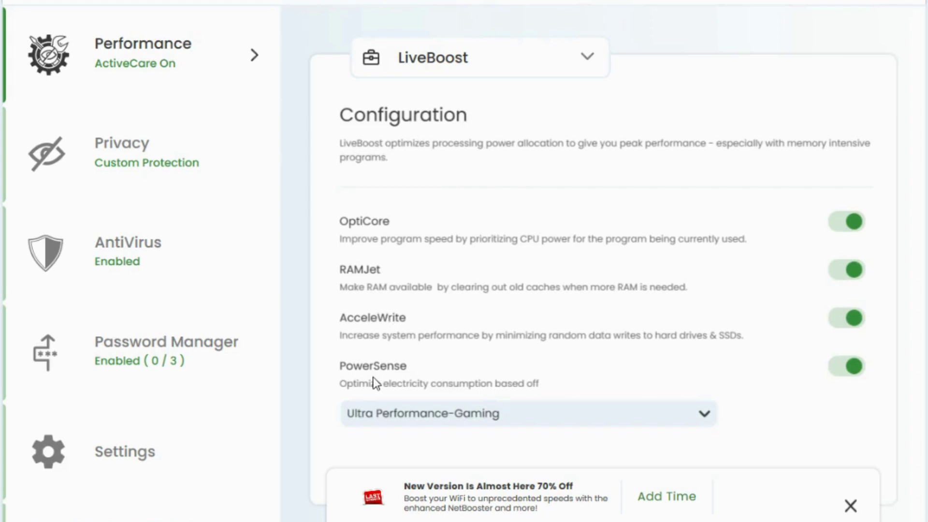
pyautogui.click(705, 417)
pyautogui.click(704, 417)
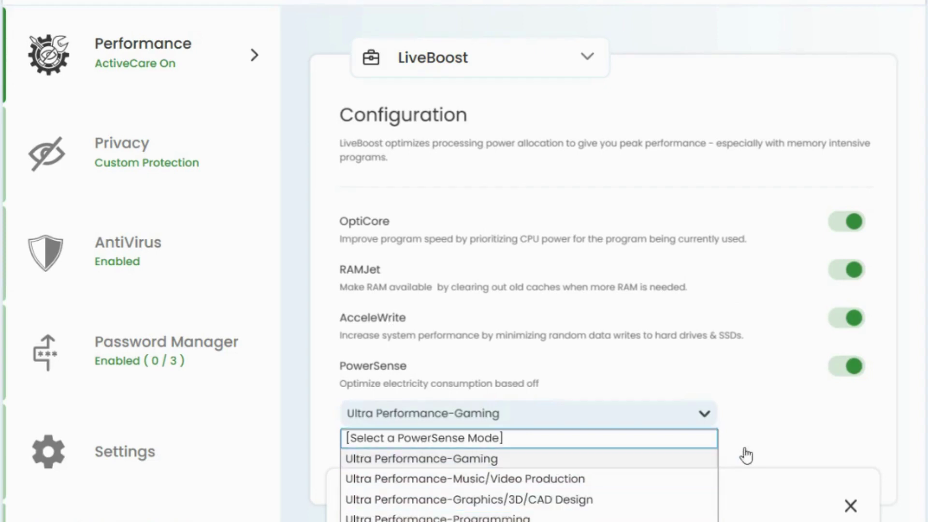
pyautogui.click(787, 441)
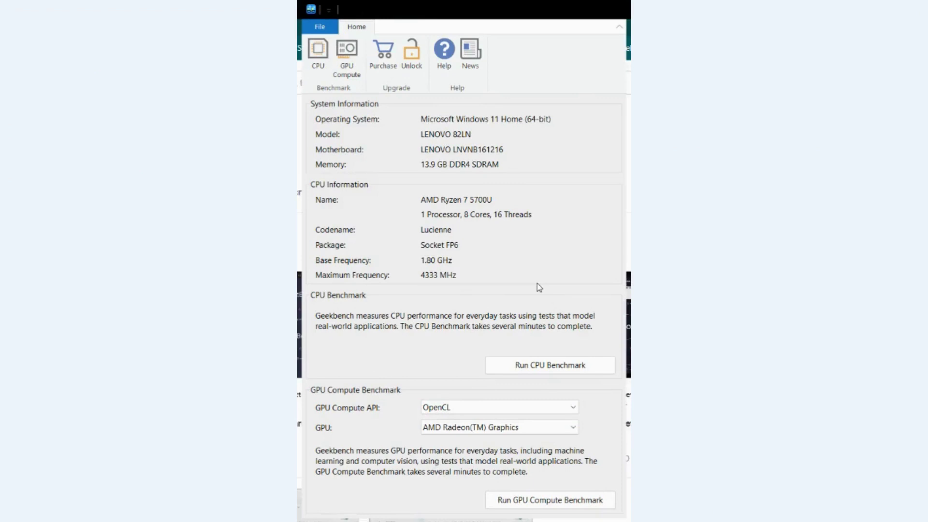
# Run the Geekbench 6 CPU benchmark for the baseline score
pyautogui.click(517, 369)
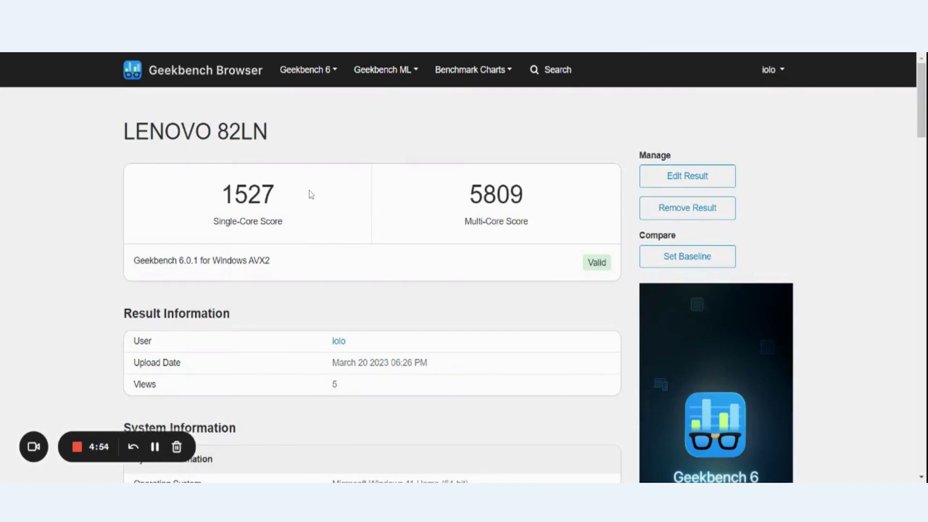
# Scroll through the LENOVO 82LN result's system info and single- and multi-core test scores, then back up
pyautogui.scroll(-1, 306, 193)
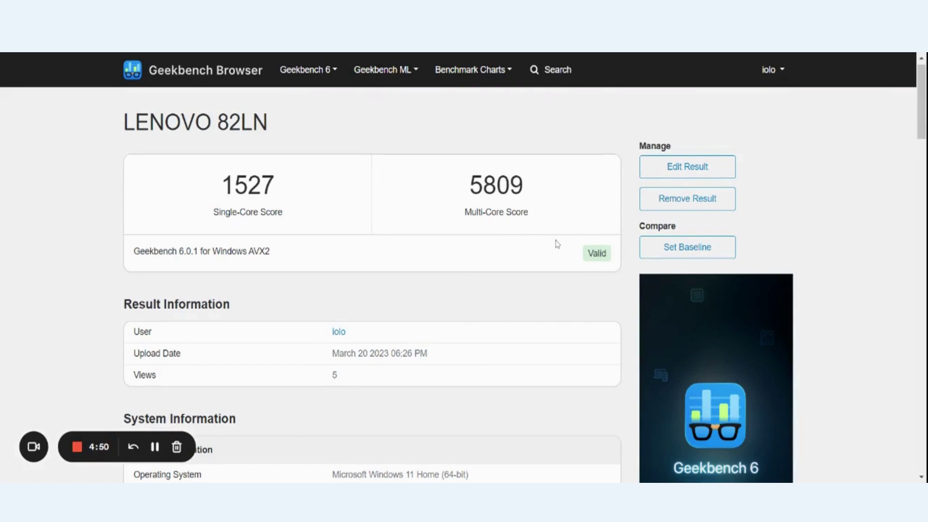
pyautogui.scroll(-1, 557, 243)
pyautogui.scroll(-2, 528, 329)
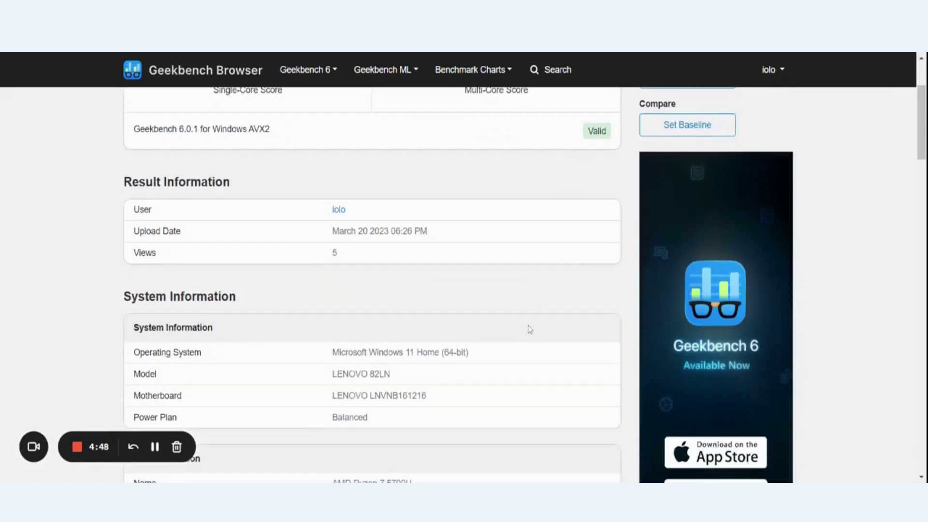
pyautogui.scroll(-1, 503, 348)
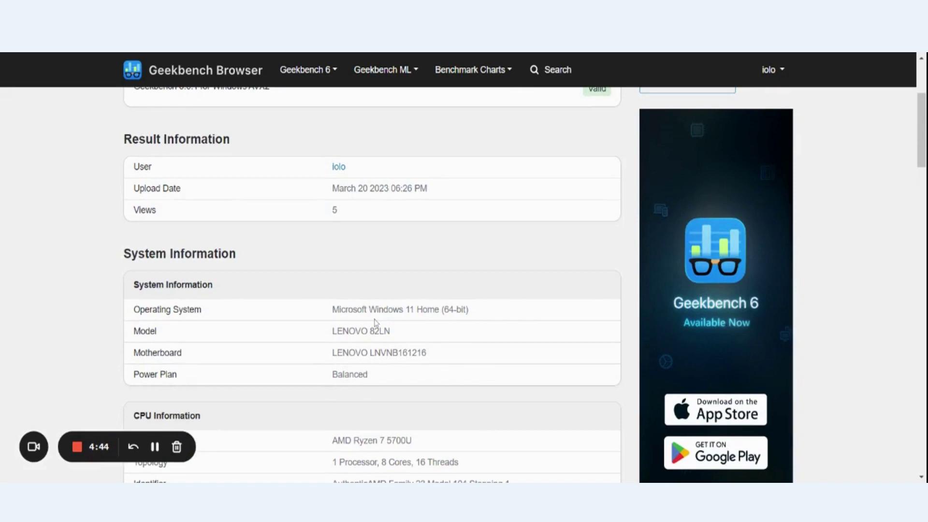
pyautogui.scroll(-3, 466, 385)
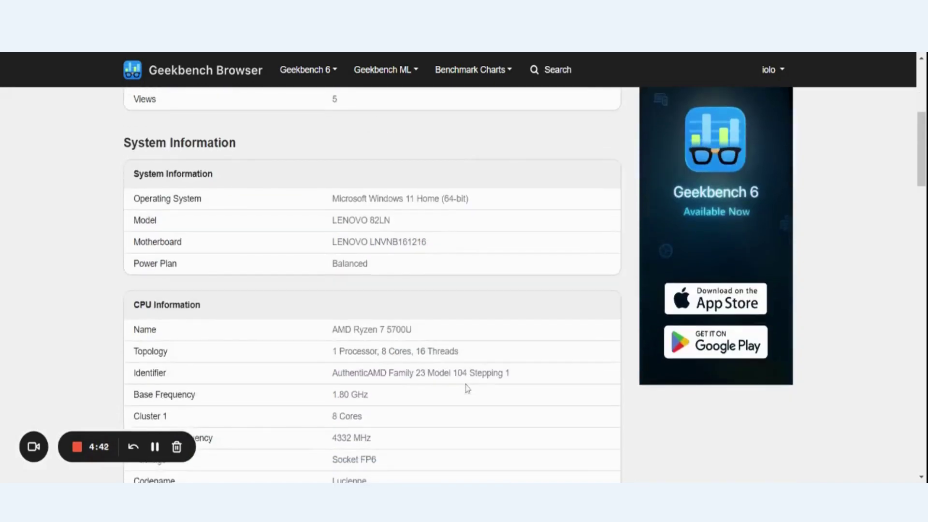
pyautogui.scroll(-1, 466, 387)
pyautogui.scroll(-5, 466, 388)
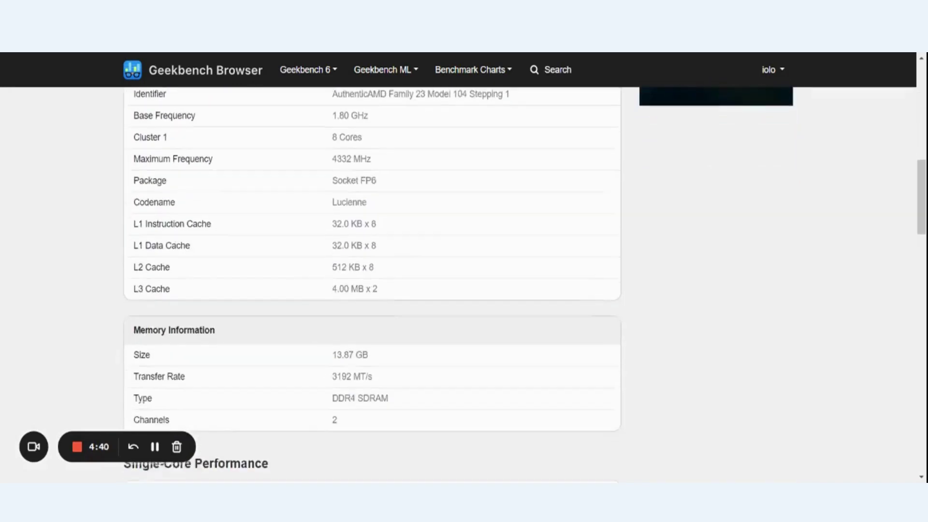
pyautogui.scroll(-4, 406, 329)
pyautogui.scroll(-1, 407, 329)
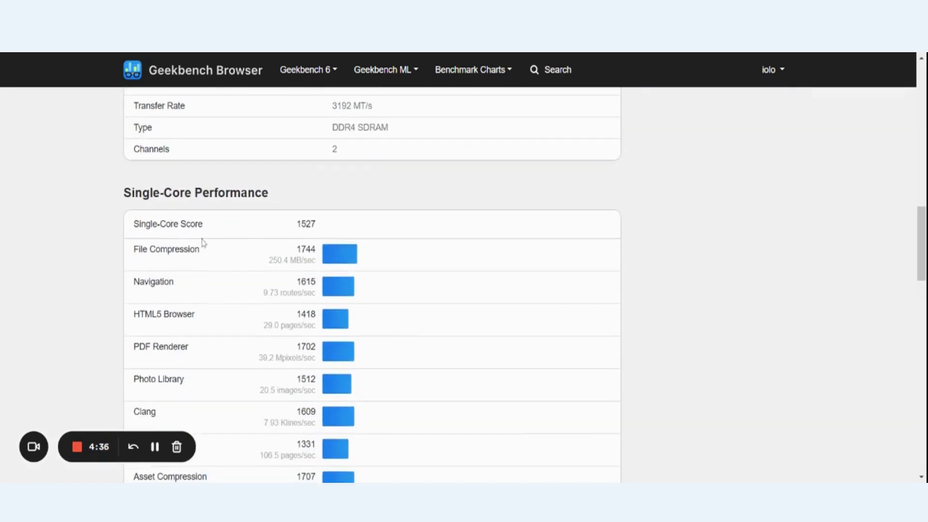
pyautogui.scroll(-5, 199, 300)
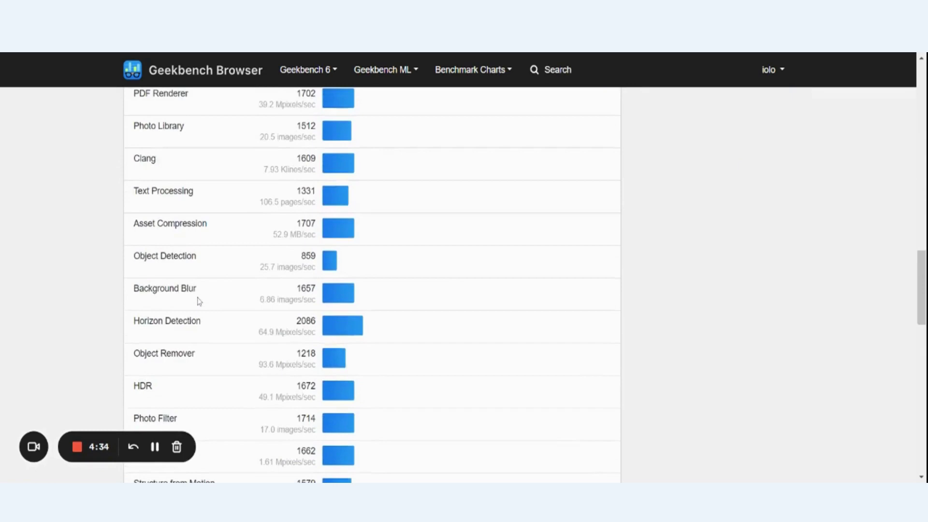
pyautogui.scroll(-5, 198, 300)
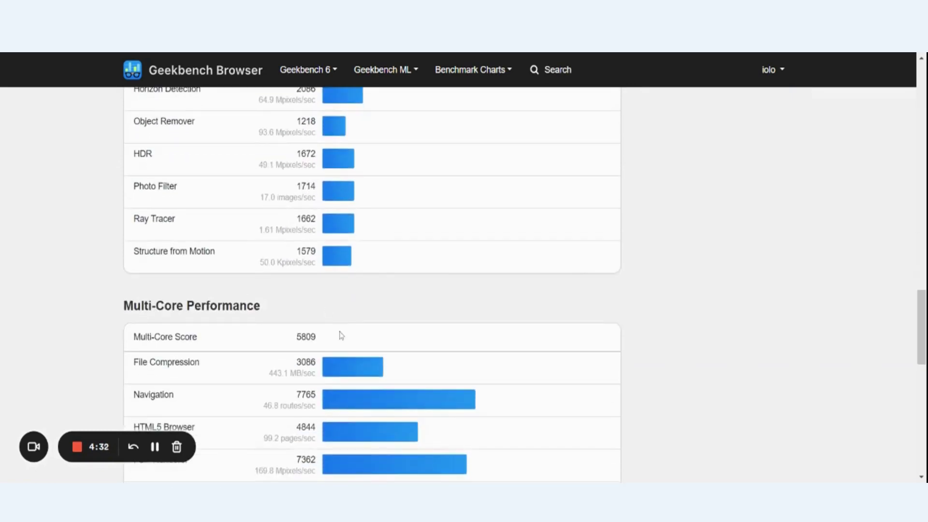
pyautogui.scroll(-3, 342, 335)
pyautogui.scroll(-2, 341, 335)
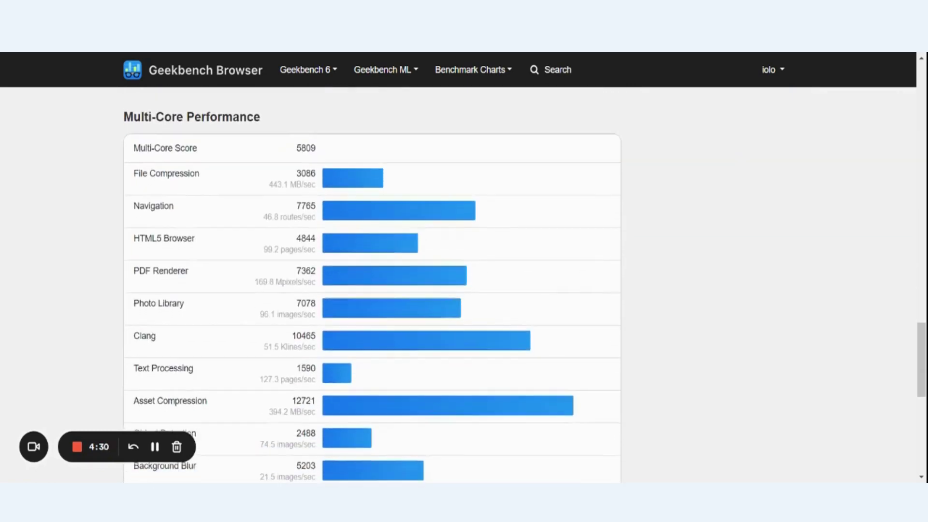
pyautogui.scroll(20, 341, 335)
pyautogui.scroll(7, 372, 285)
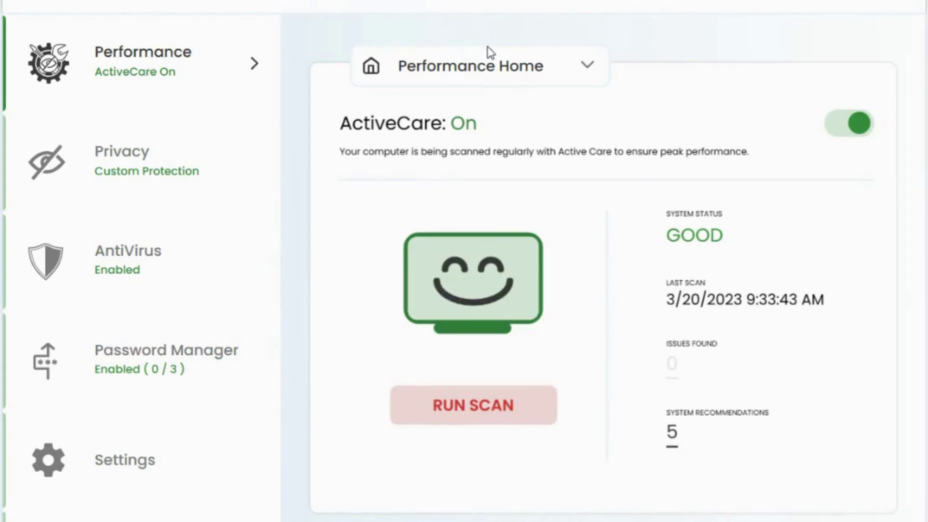
# Turn PowerSense on in the LiveBoost configuration
pyautogui.click(587, 62)
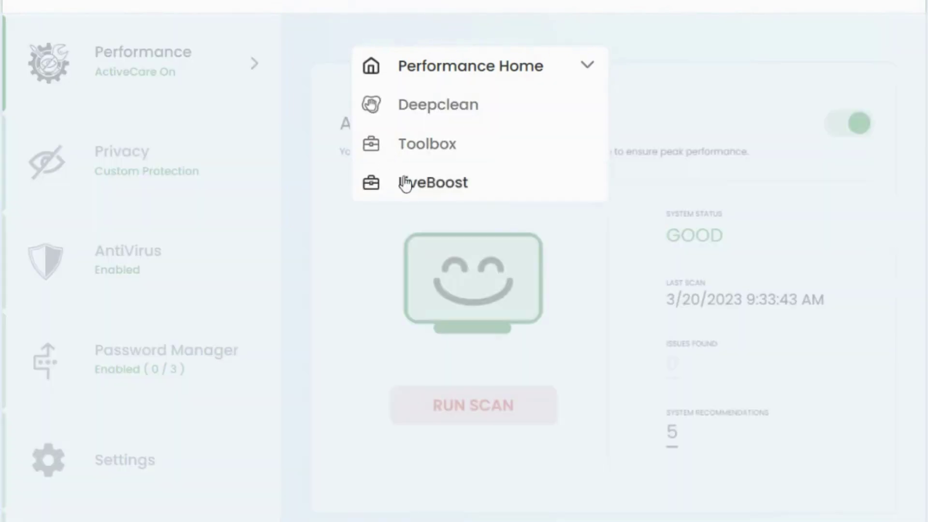
pyautogui.click(401, 182)
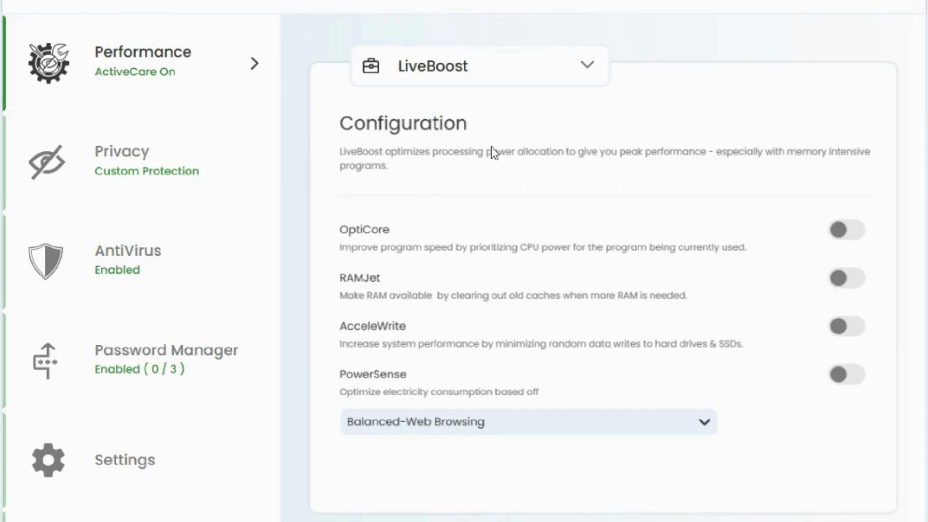
pyautogui.click(845, 382)
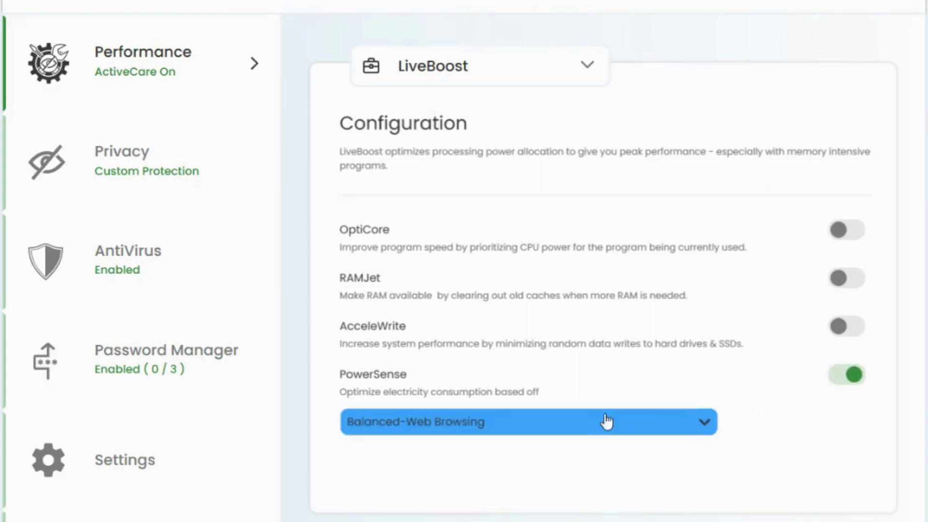
# Switch the PowerSense mode from Balanced-Web Browsing to Ultra Performance-Gaming
pyautogui.click(696, 424)
pyautogui.press('Down')
pyautogui.press('Down')
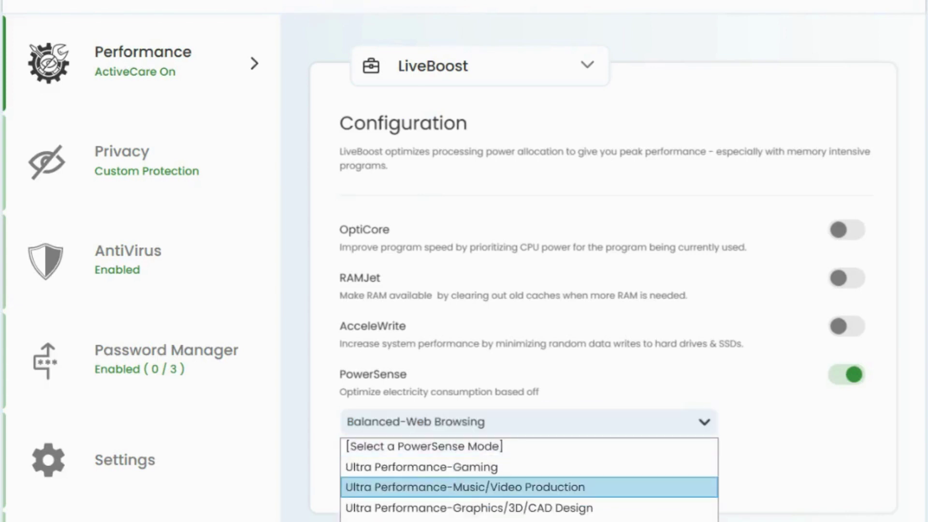
pyautogui.press('Up')
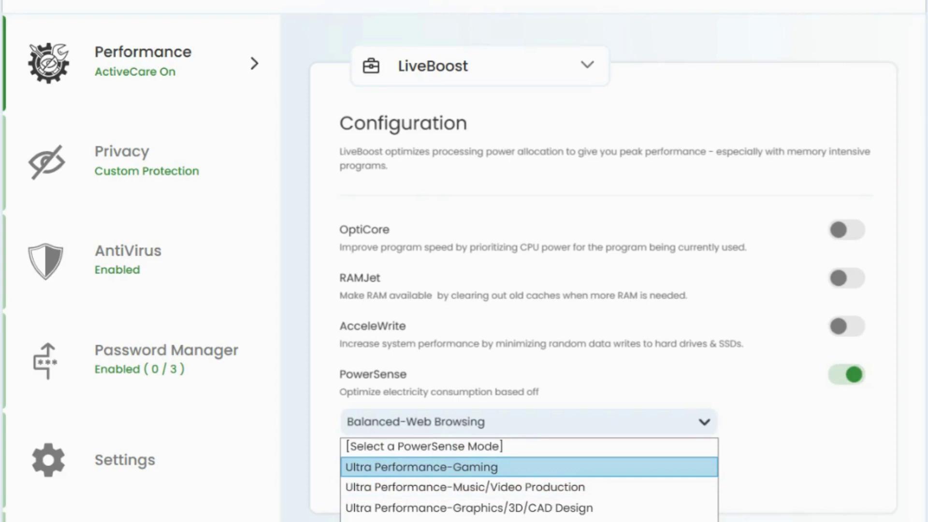
pyautogui.press('Down')
pyautogui.press('Down')
pyautogui.press('Down')
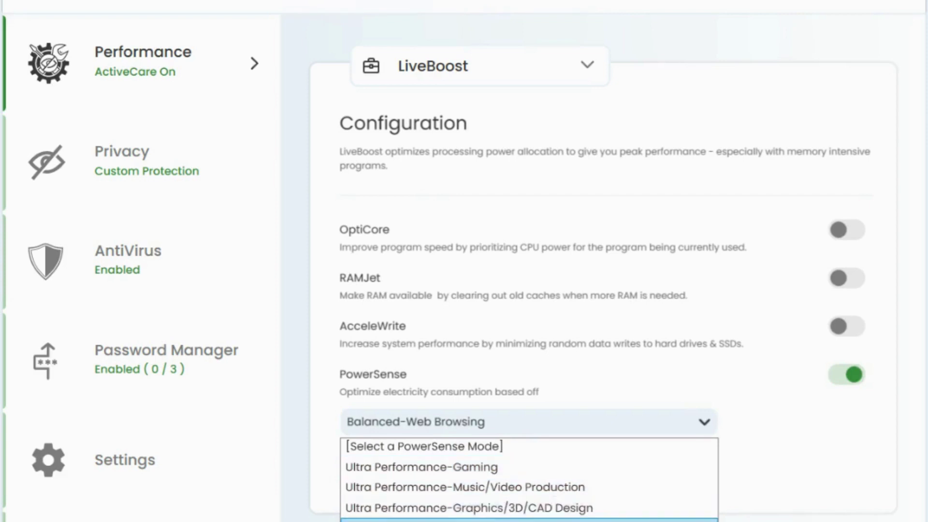
pyautogui.press('Up')
pyautogui.press('Up')
pyautogui.press('Up')
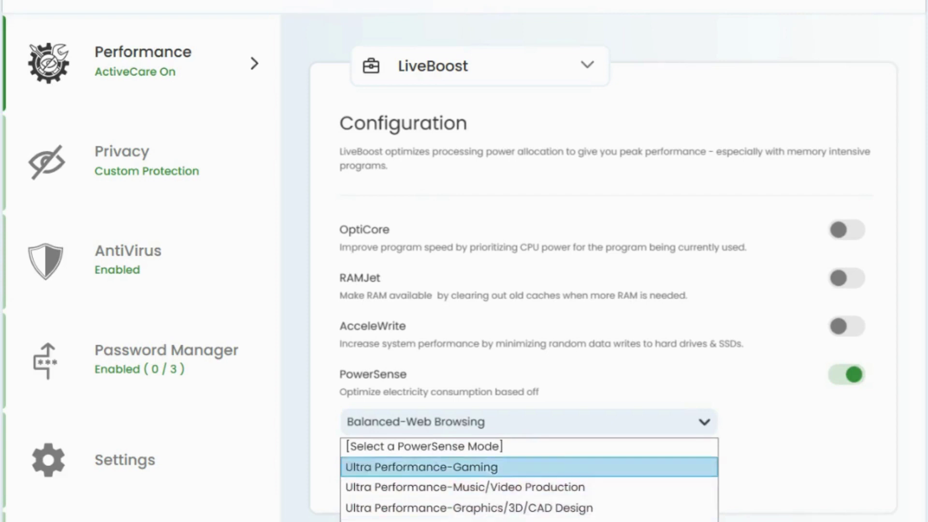
pyautogui.press('Up')
pyautogui.press('Down')
pyautogui.click(491, 465)
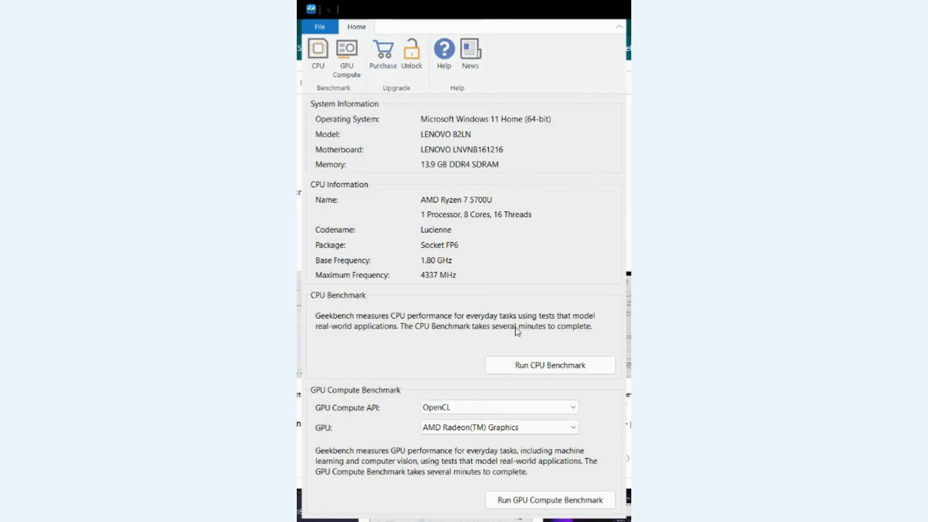
# Run the Geekbench 6 CPU benchmark again with the new LiveBoost setting
pyautogui.click(516, 371)
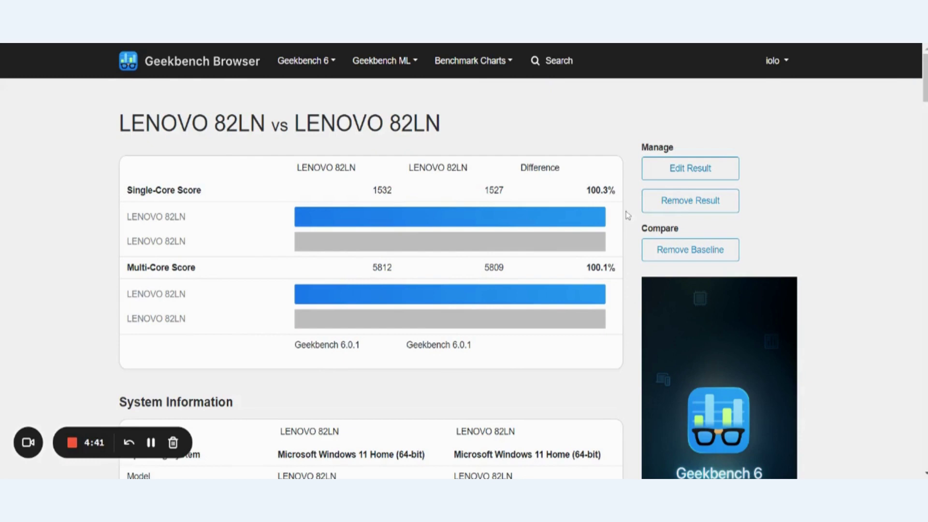
# Scroll through the comparison's Single-Core (1532 vs 1527) and Multi-Core (5812 vs 5809) tables, then back up
pyautogui.scroll(-10, 602, 310)
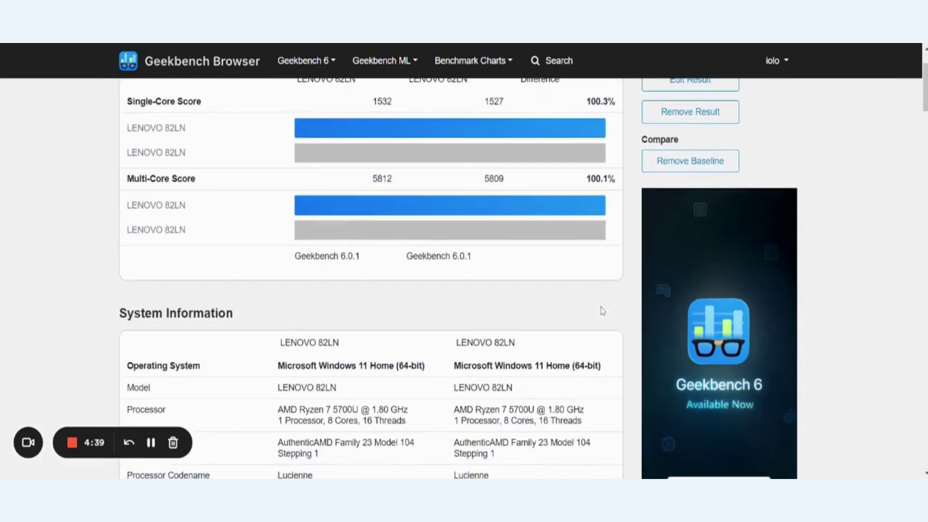
pyautogui.scroll(-3, 238, 310)
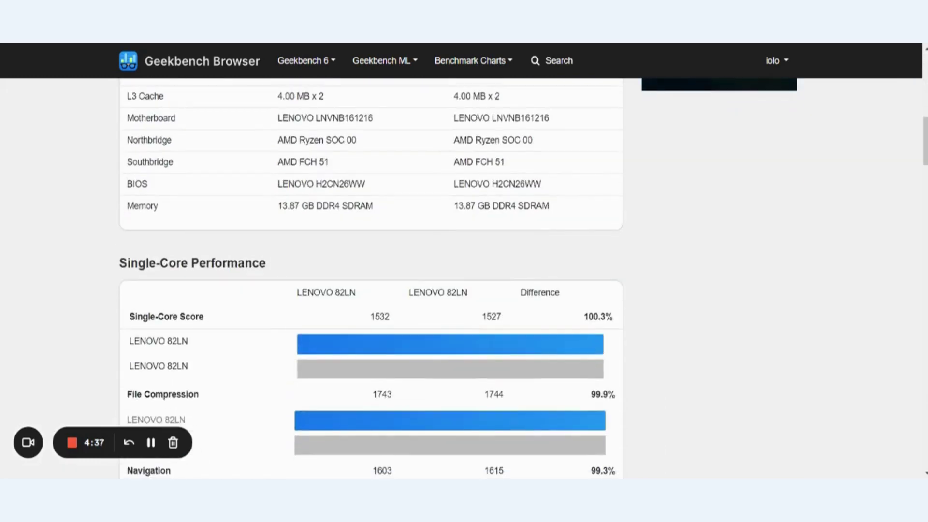
pyautogui.scroll(-2, 154, 309)
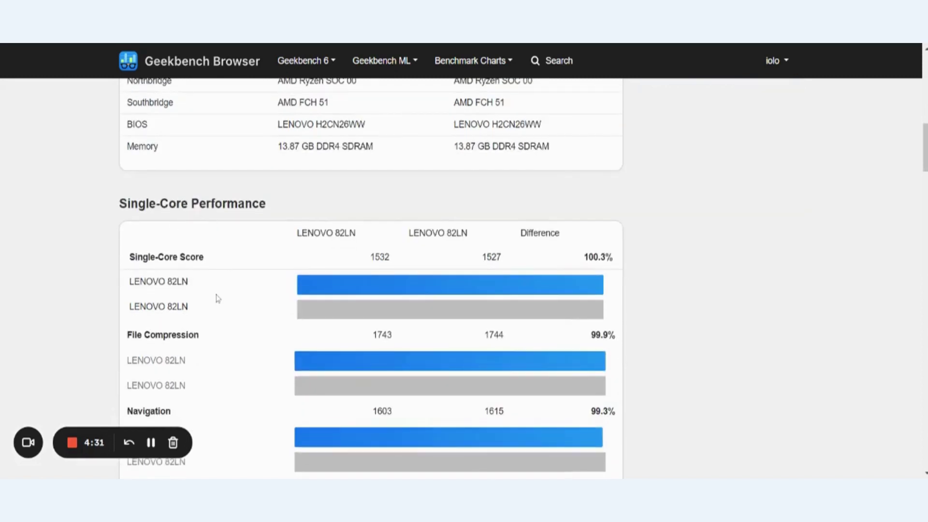
pyautogui.scroll(-2, 218, 298)
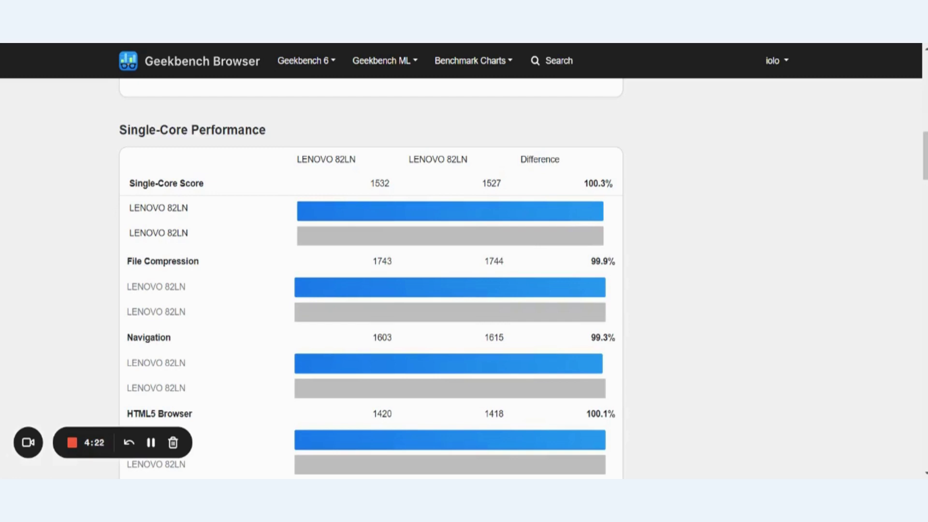
pyautogui.scroll(-3, 371, 280)
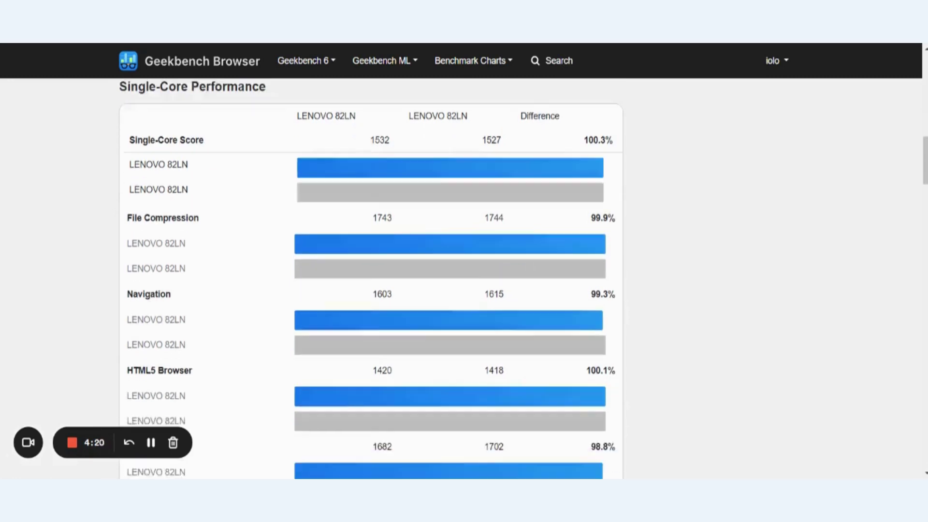
pyautogui.scroll(-10, 371, 279)
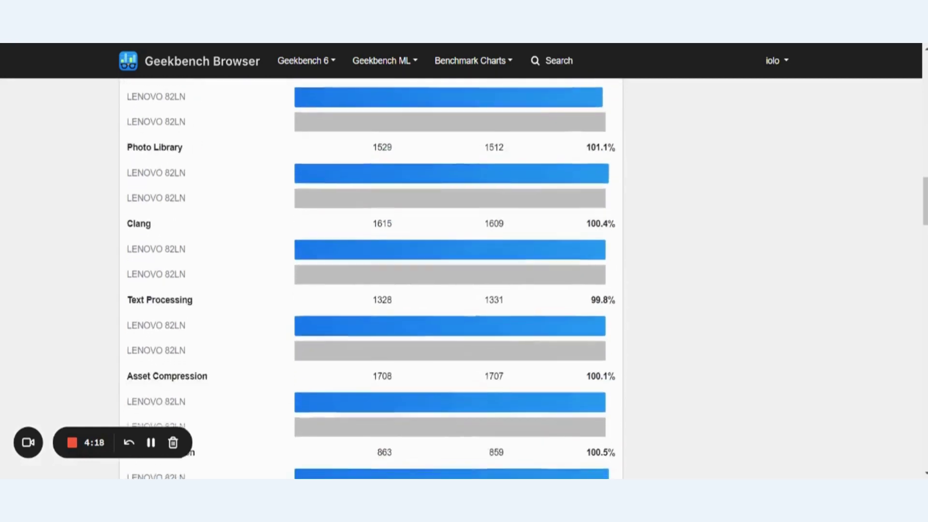
pyautogui.scroll(-13, 371, 279)
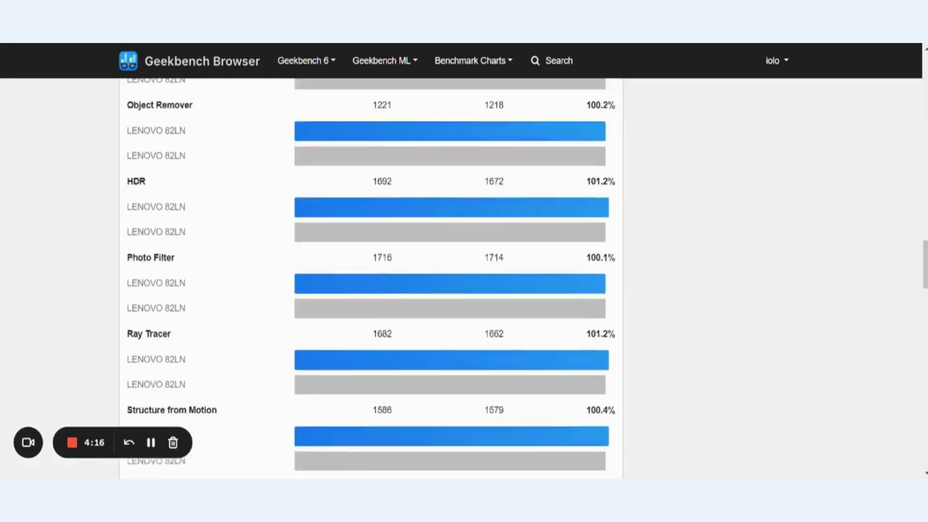
pyautogui.scroll(-5, 371, 279)
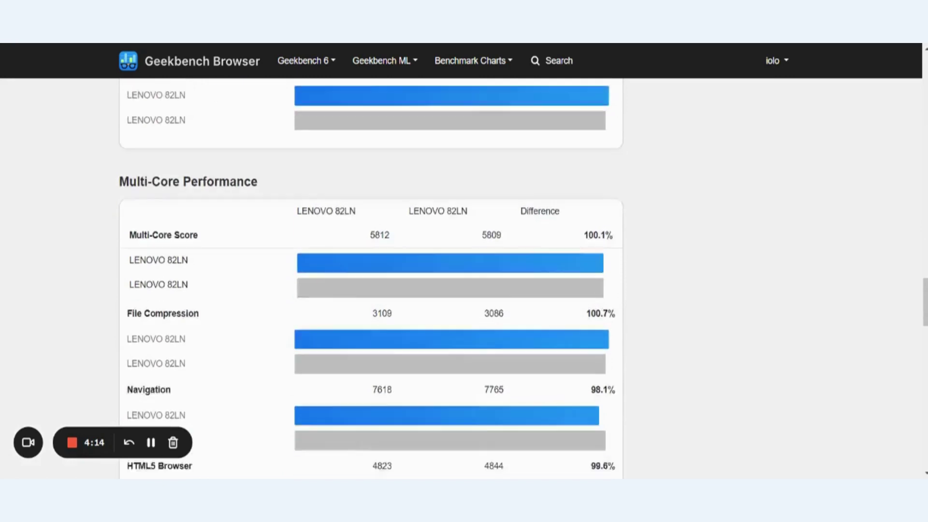
pyautogui.scroll(-7, 371, 280)
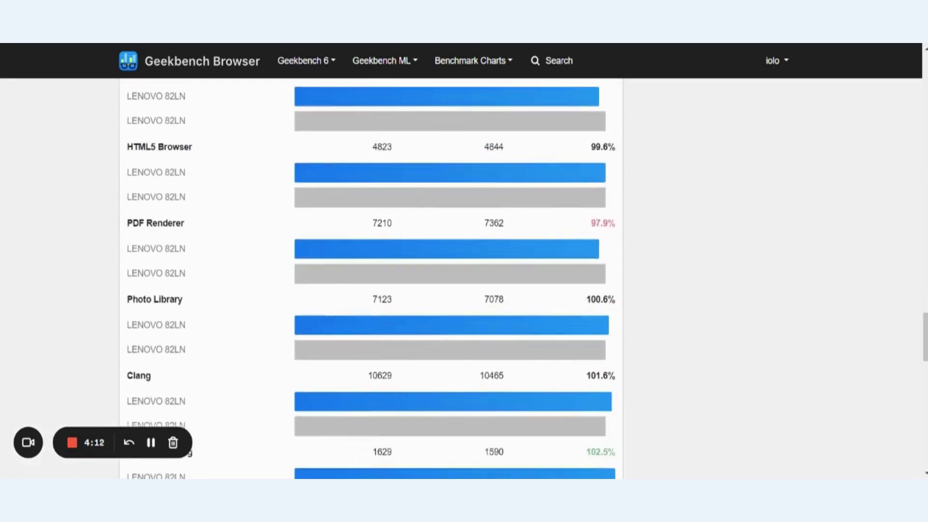
pyautogui.scroll(-5, 372, 279)
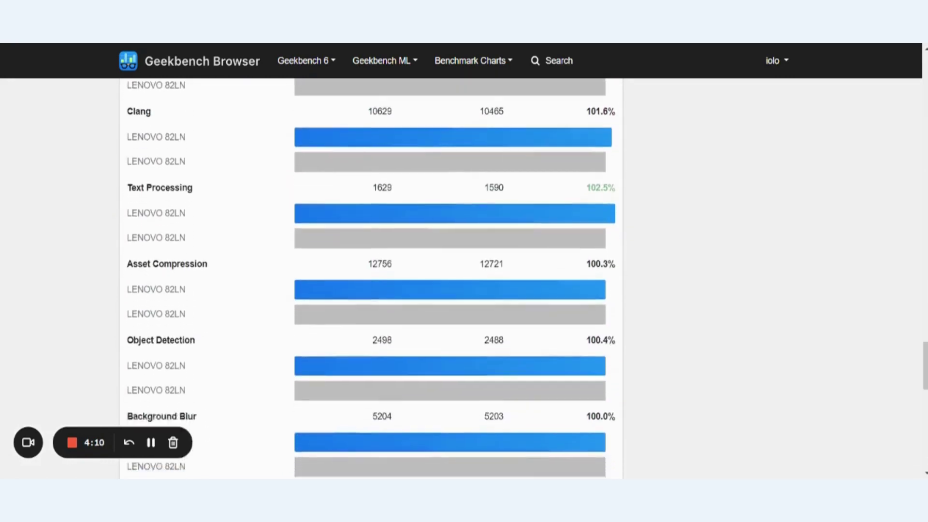
pyautogui.scroll(20, 371, 279)
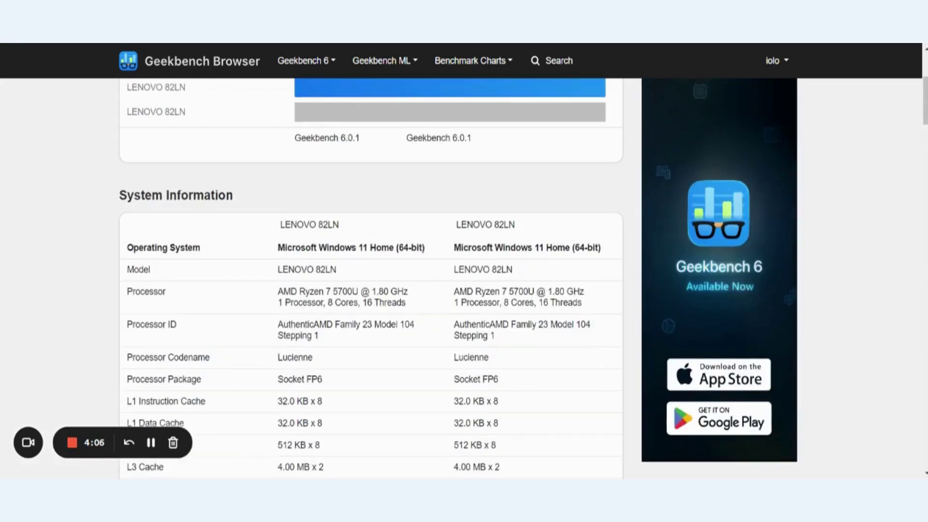
pyautogui.scroll(4, 371, 279)
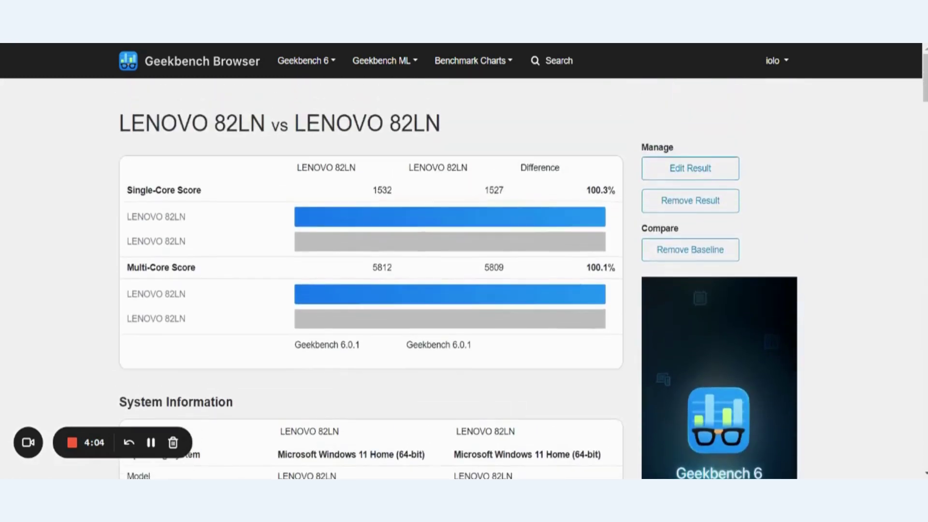